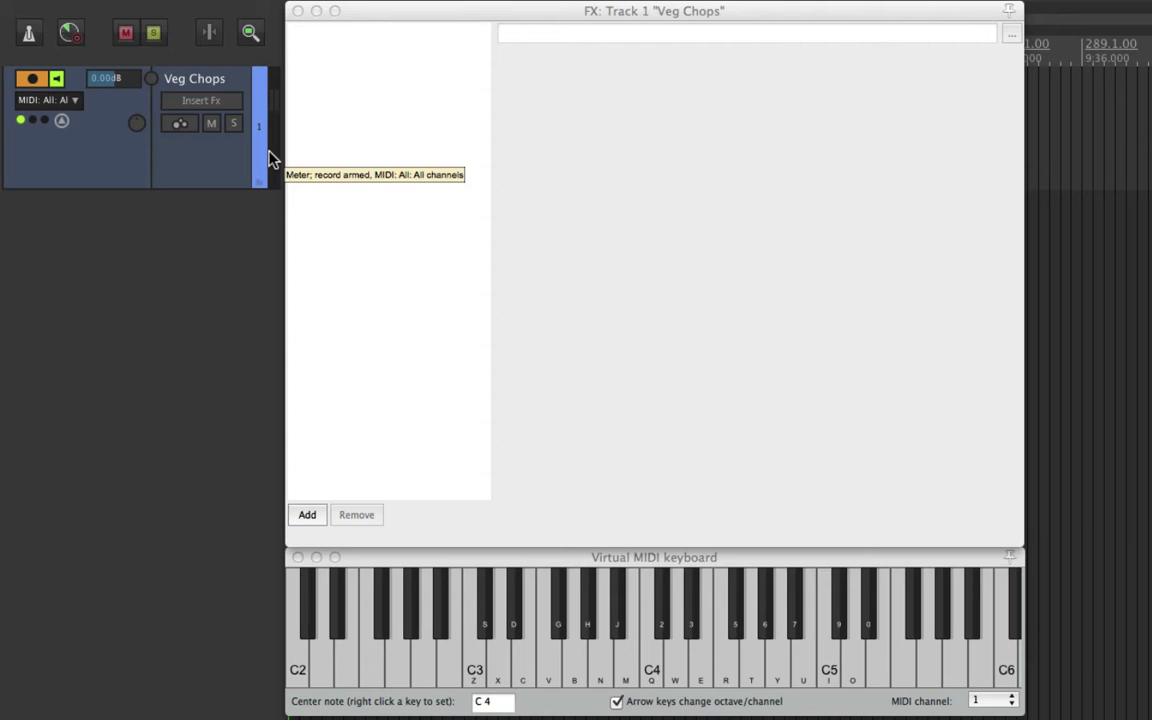
Add VSTi ReaSamplOmatic5000 to the Veg Chops track and show its empty sample list
click(310, 516)
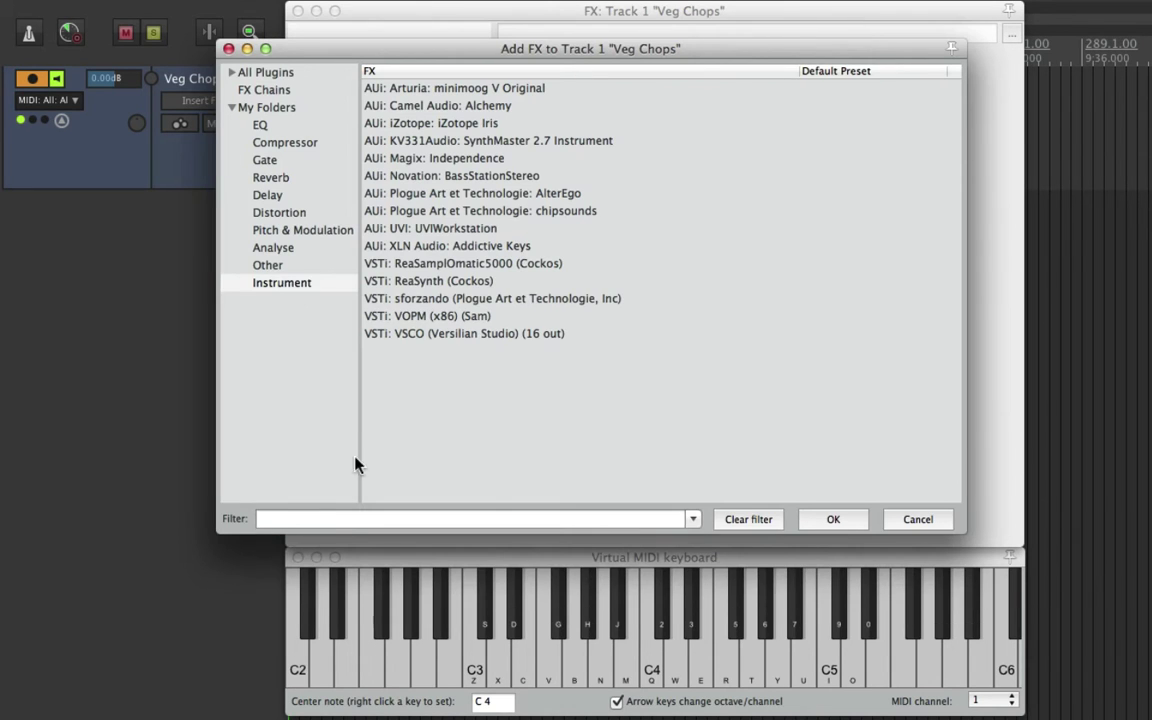
click(489, 264)
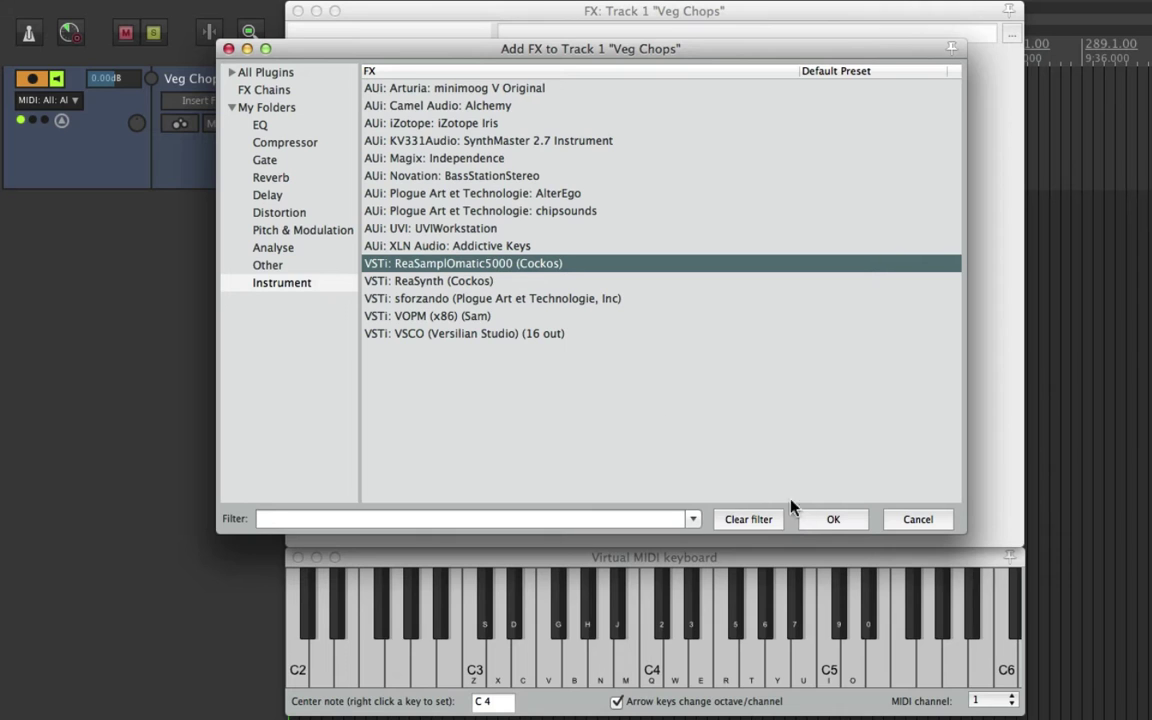
click(825, 520)
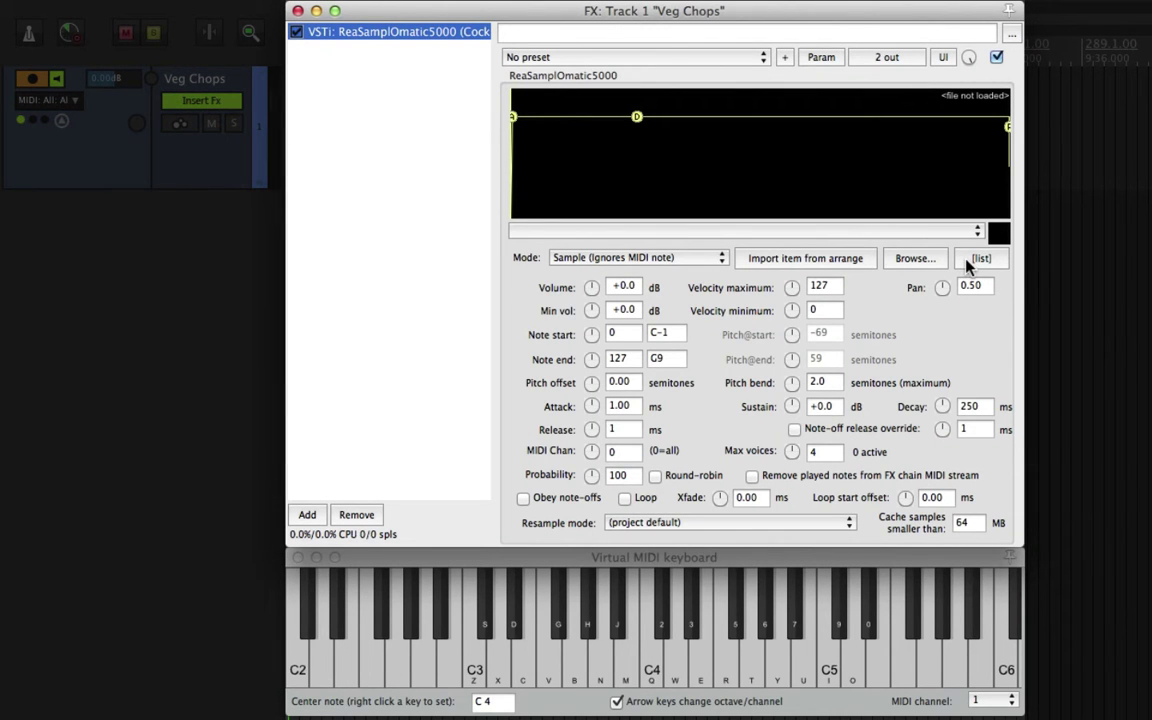
click(968, 262)
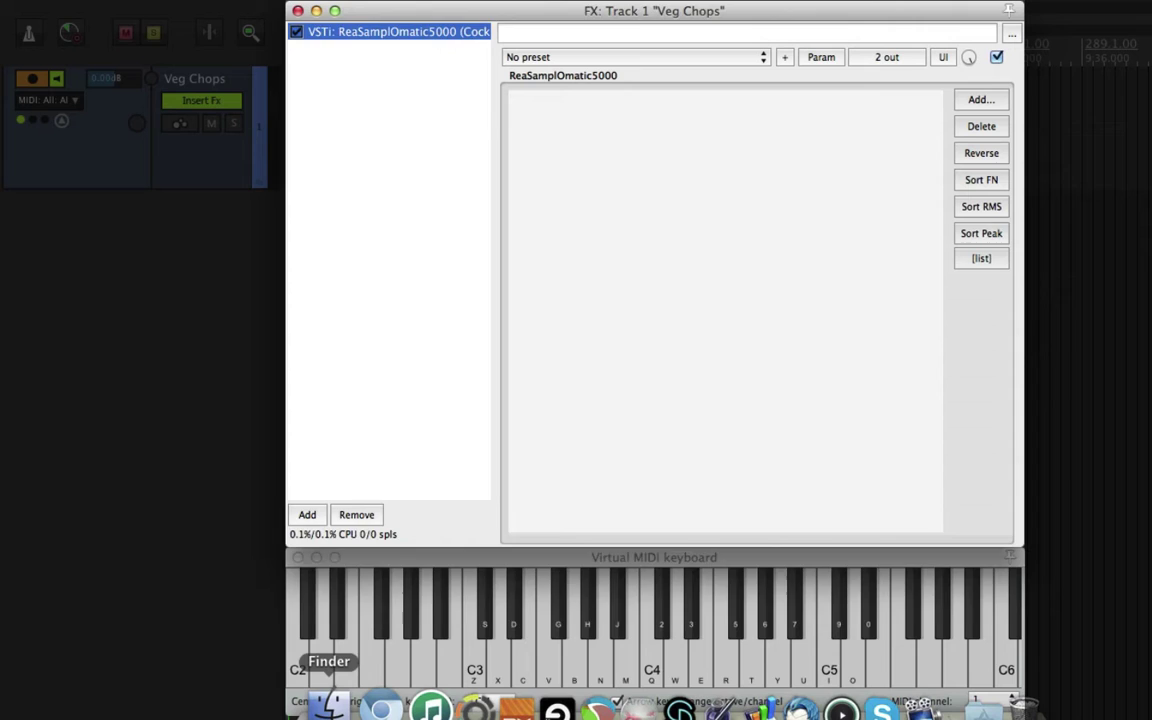
Drag Chop_01.wav through Chop_12.wav from the Chops folder into the sampler's list
click(329, 705)
click(515, 320)
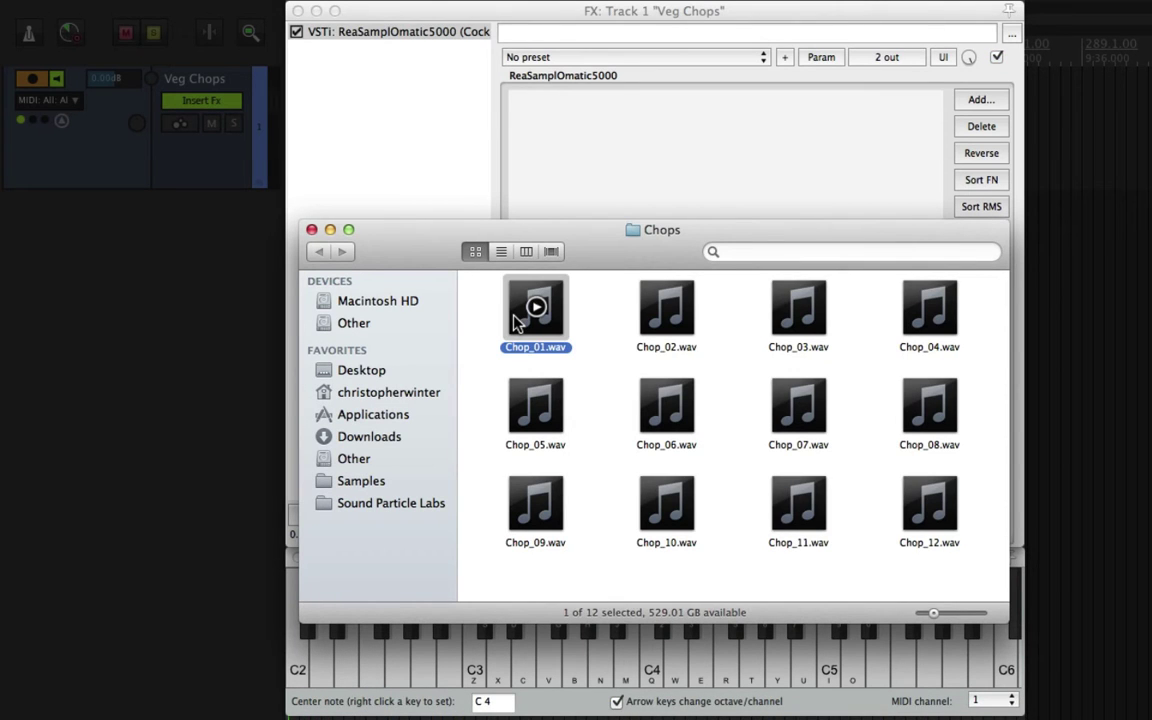
key(shift+Right)
key(shift+Right)
key(shift+Right)
key(shift+Right)
key(shift+Right)
key(shift+Right)
key(shift+Right)
key(shift+Right)
key(shift+Right)
key(shift+Right)
key(shift+Right)
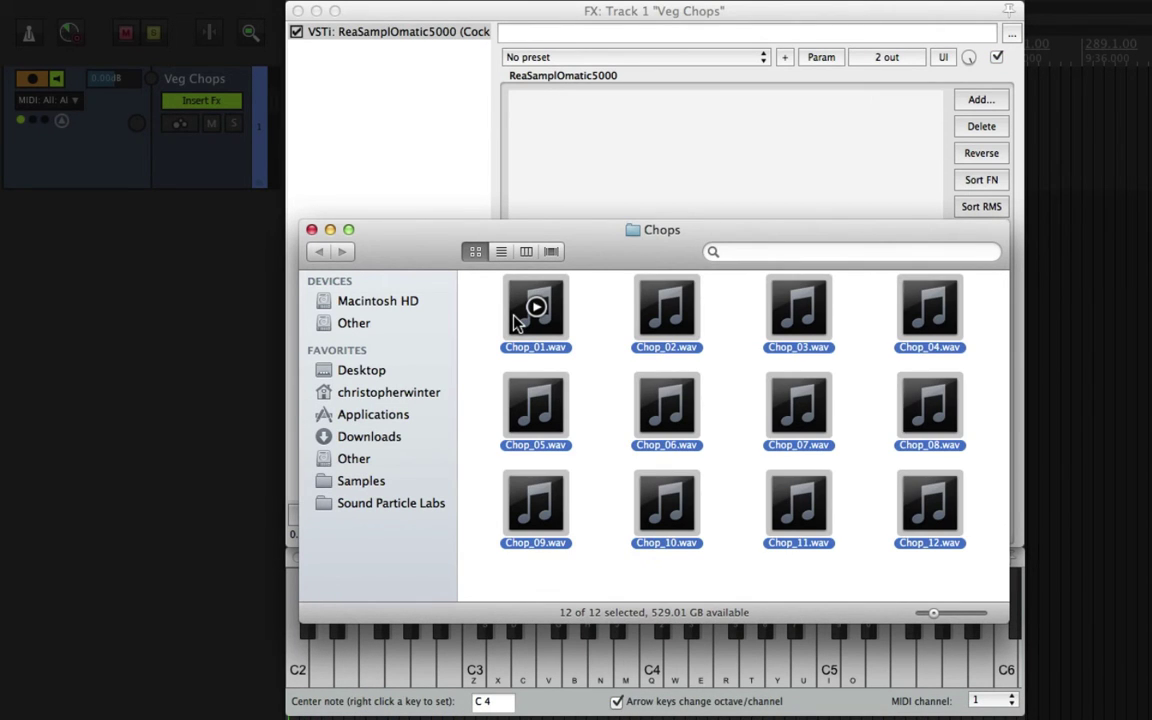
drag(515, 320, 566, 158)
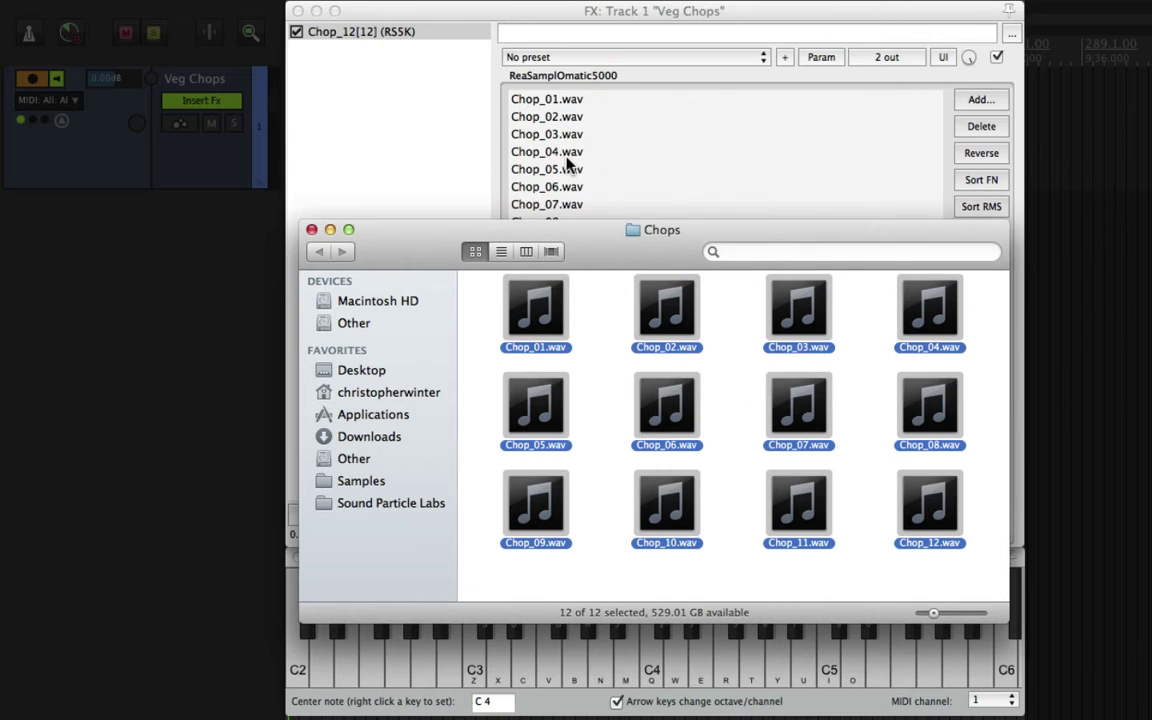
click(504, 115)
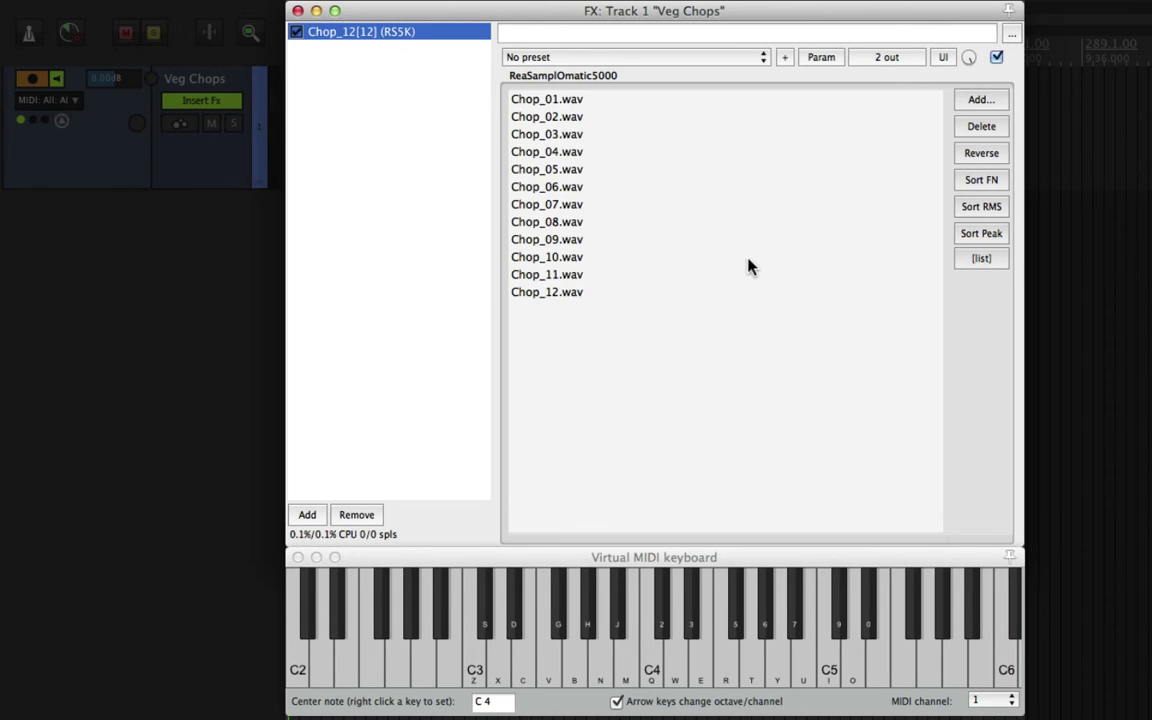
Return the sampler to its waveform view and audition a note with the virtual keyboard's B key
click(967, 259)
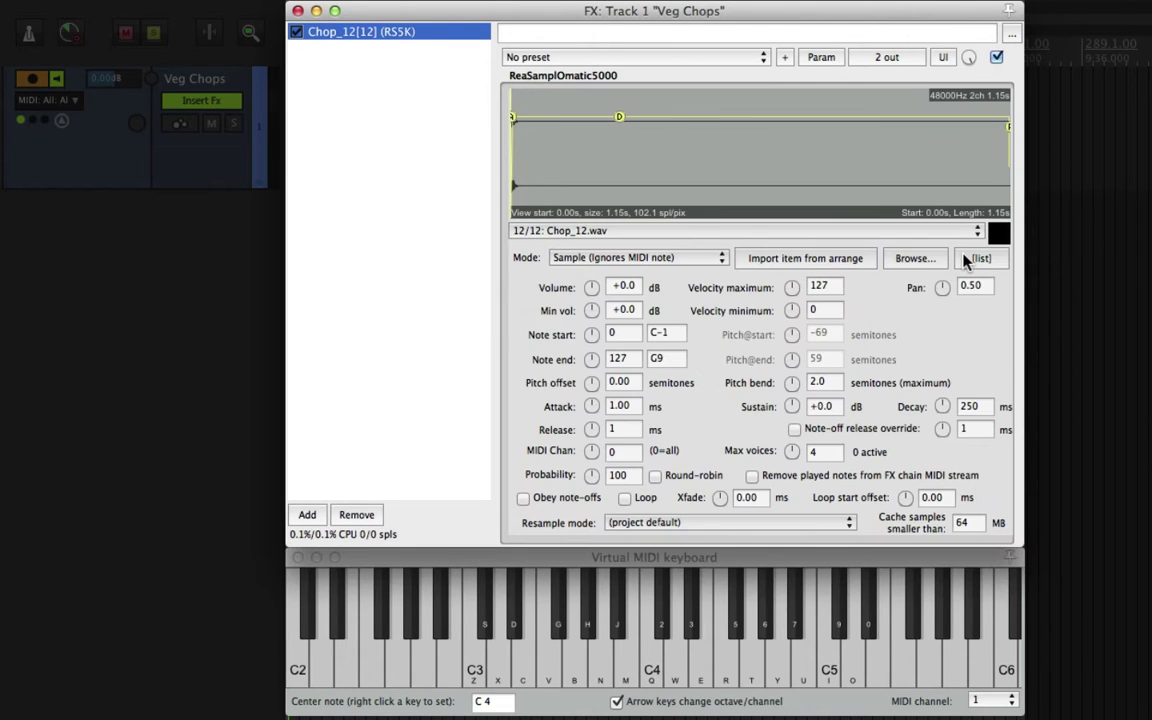
click(655, 568)
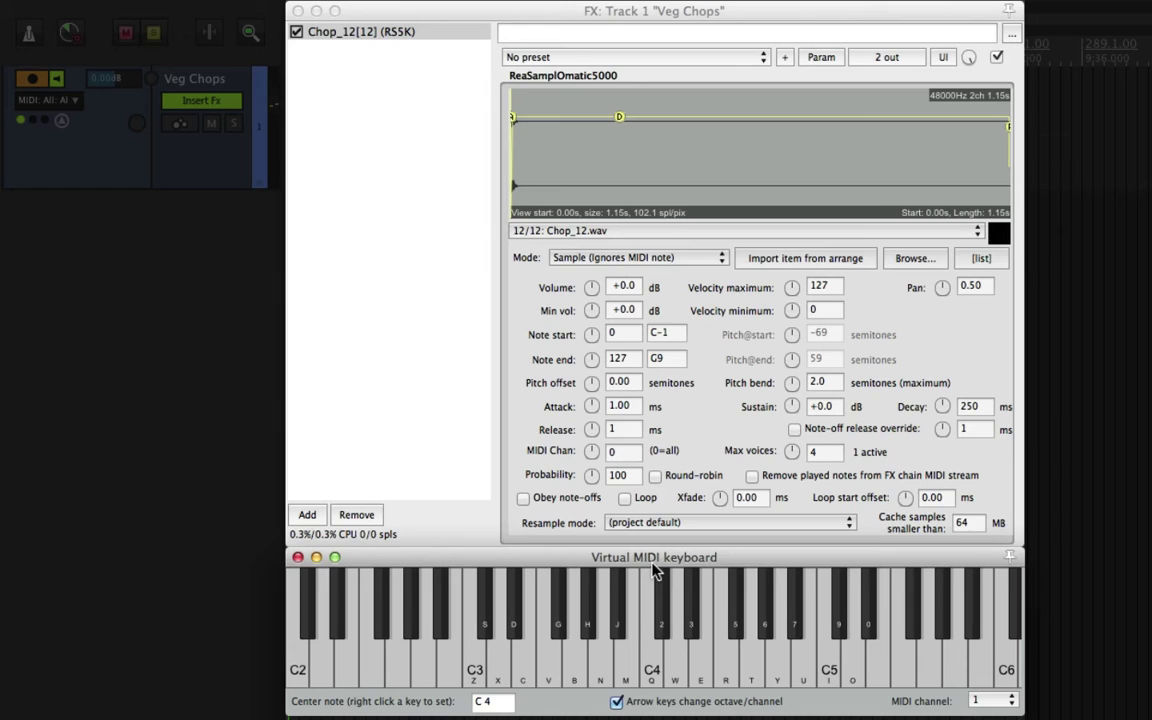
key(b)
key(b)
key(b)
key(b)
Filter All Plugins for 'midi tool' and add JS: MIDI Tool v2 to the Veg Chops chain
click(312, 515)
click(284, 79)
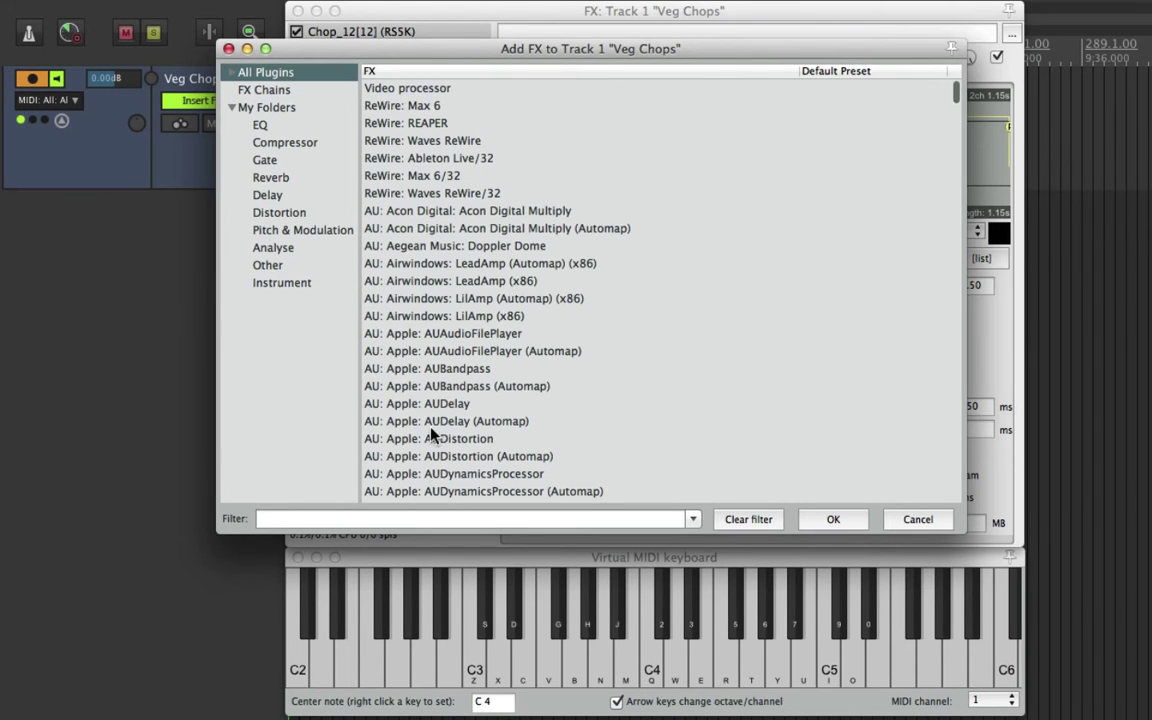
click(446, 518)
text(mi)
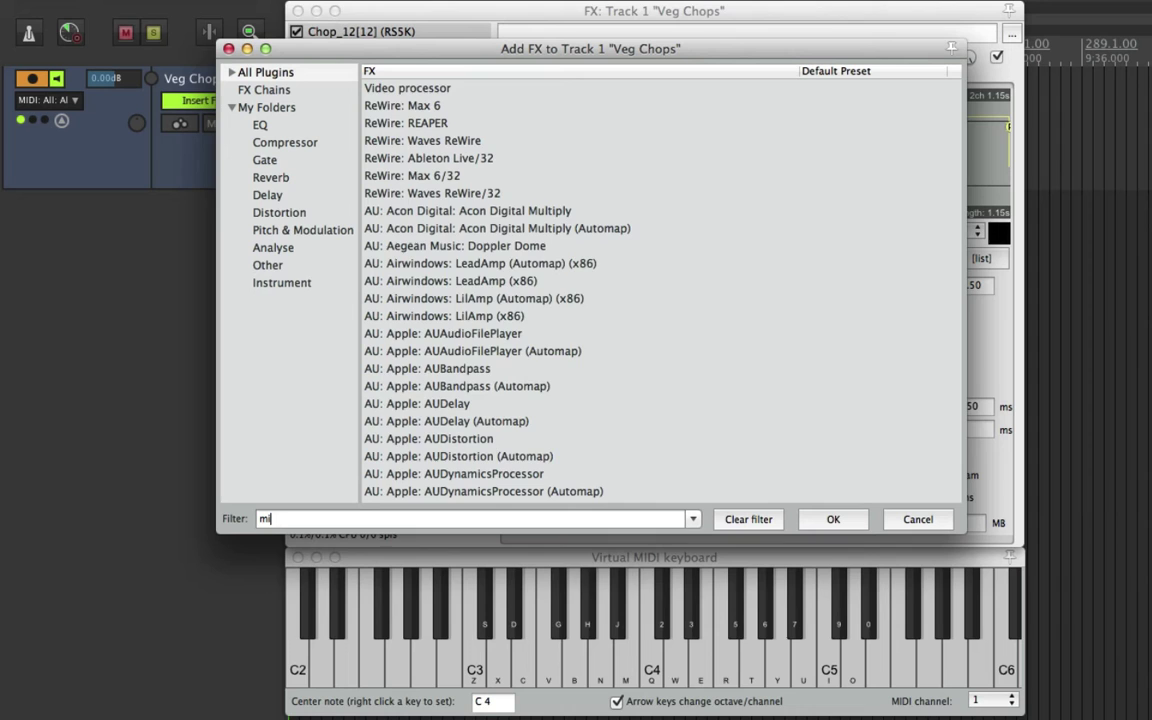
text(di tool)
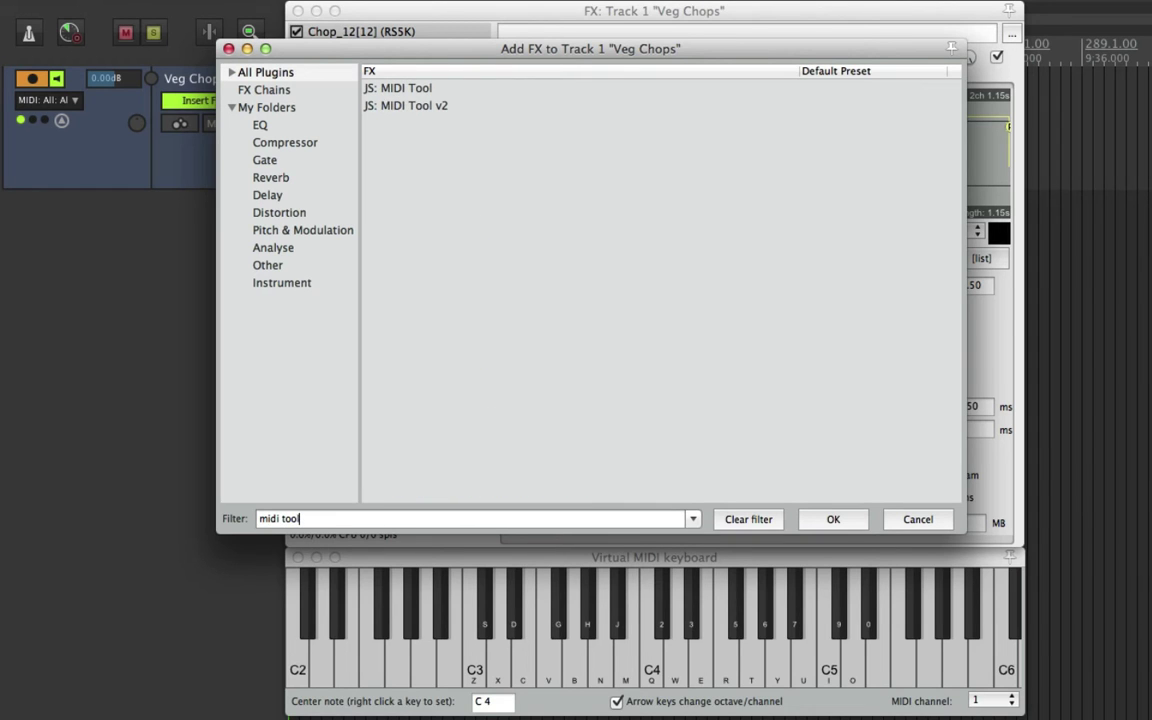
click(465, 106)
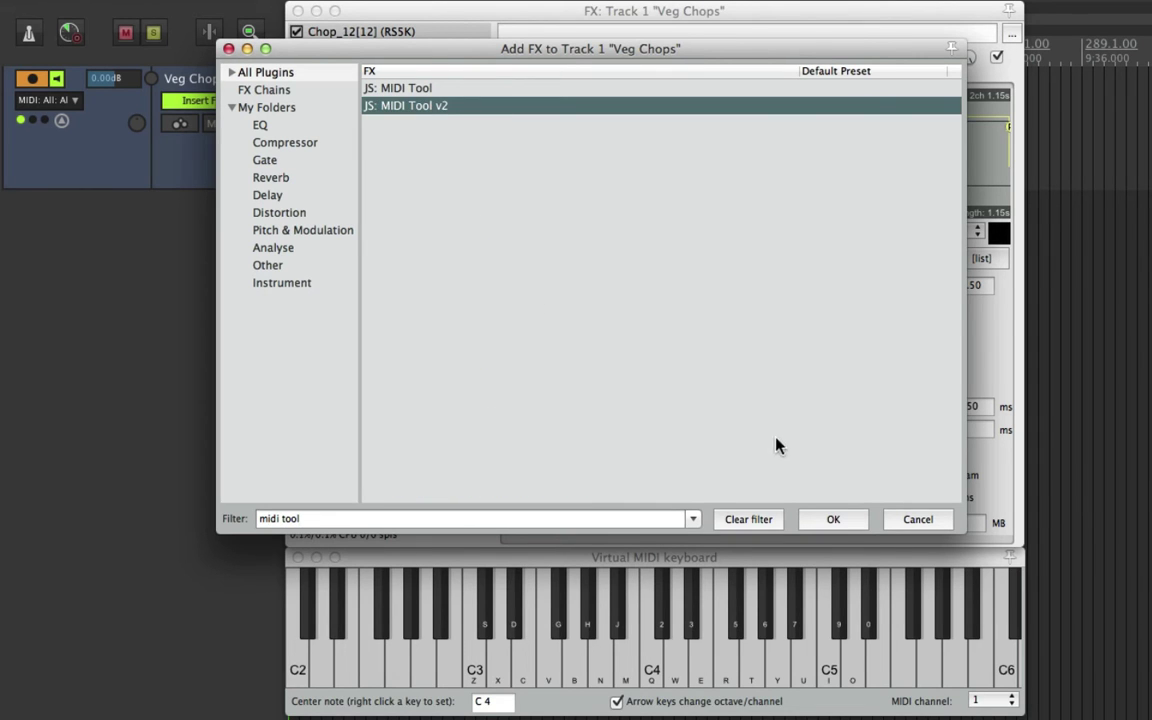
click(834, 520)
click(410, 218)
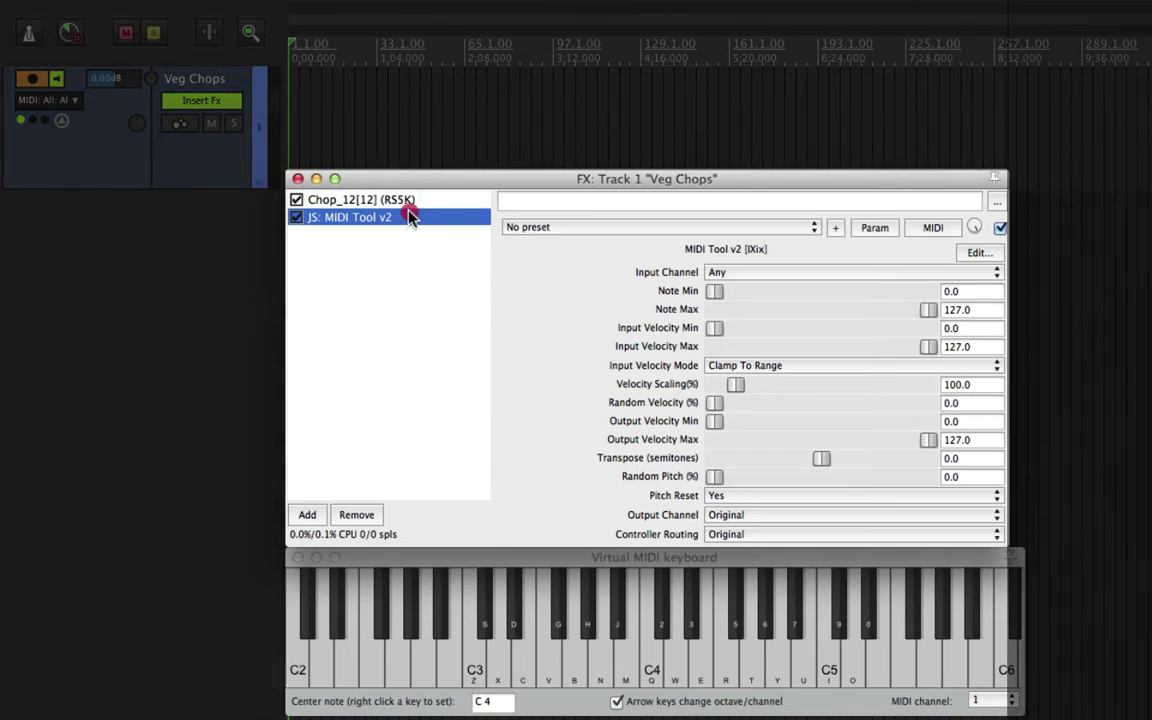
Move MIDI Tool v2 ahead of the sampler and set Random Velocity and Random Pitch to 100%
drag(410, 218, 410, 199)
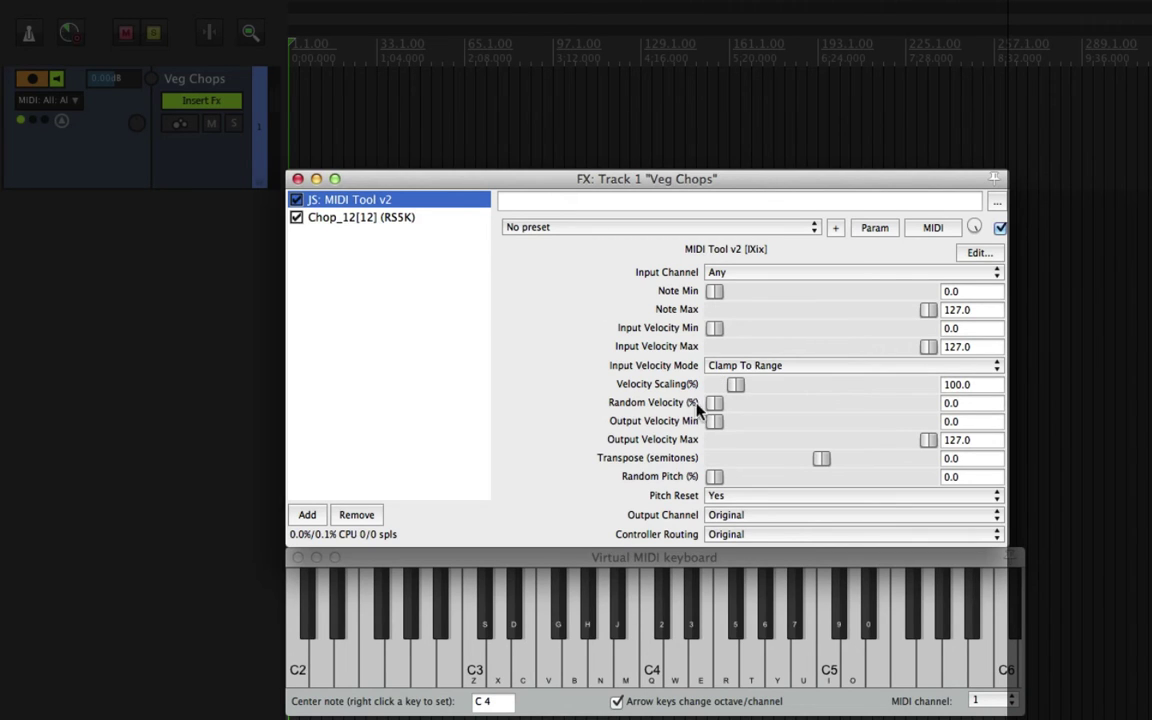
drag(733, 408, 930, 404)
drag(733, 481, 930, 477)
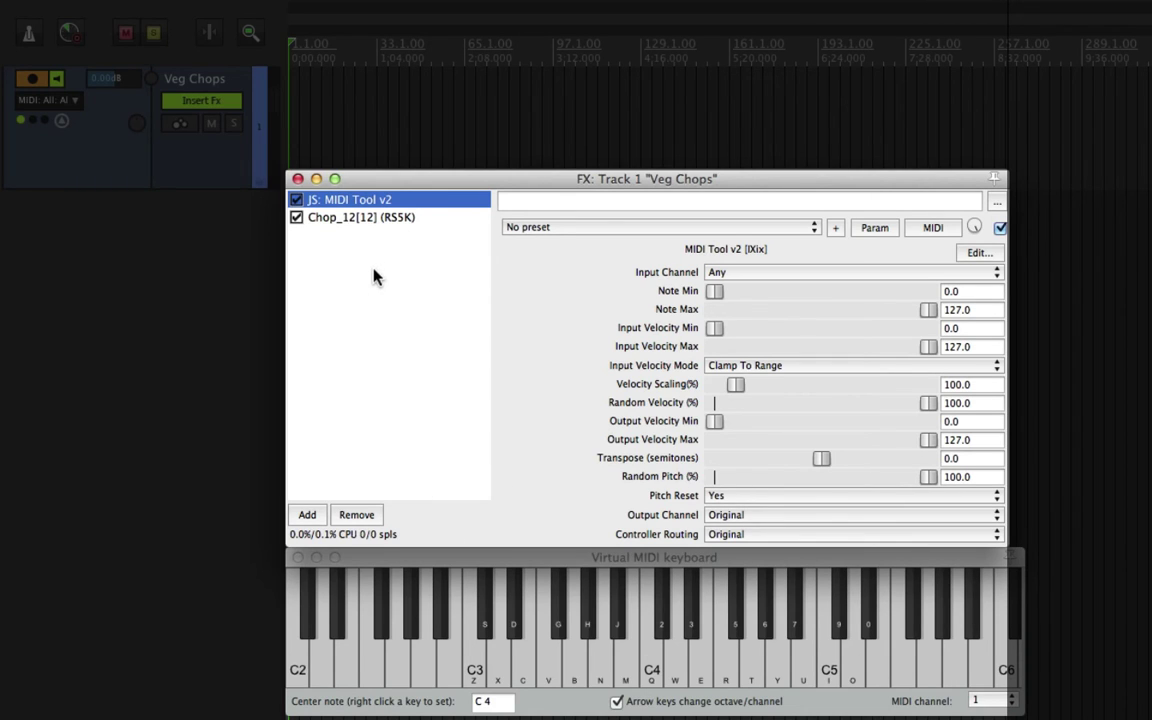
click(370, 218)
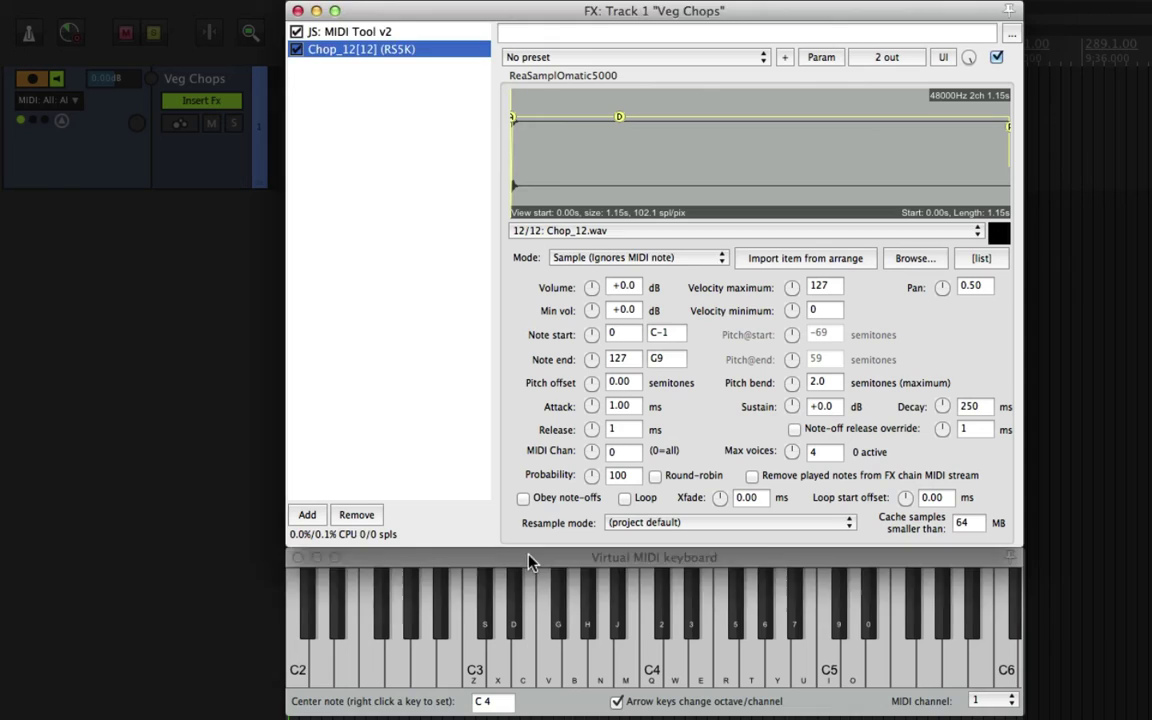
click(530, 560)
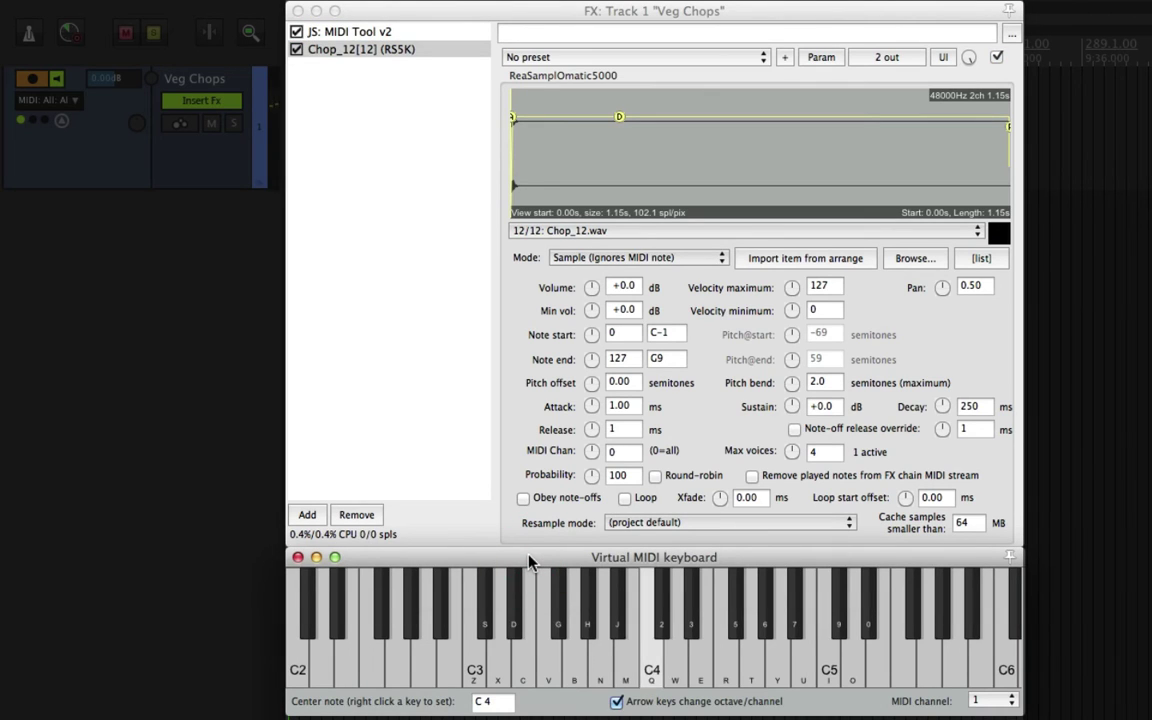
key(q)
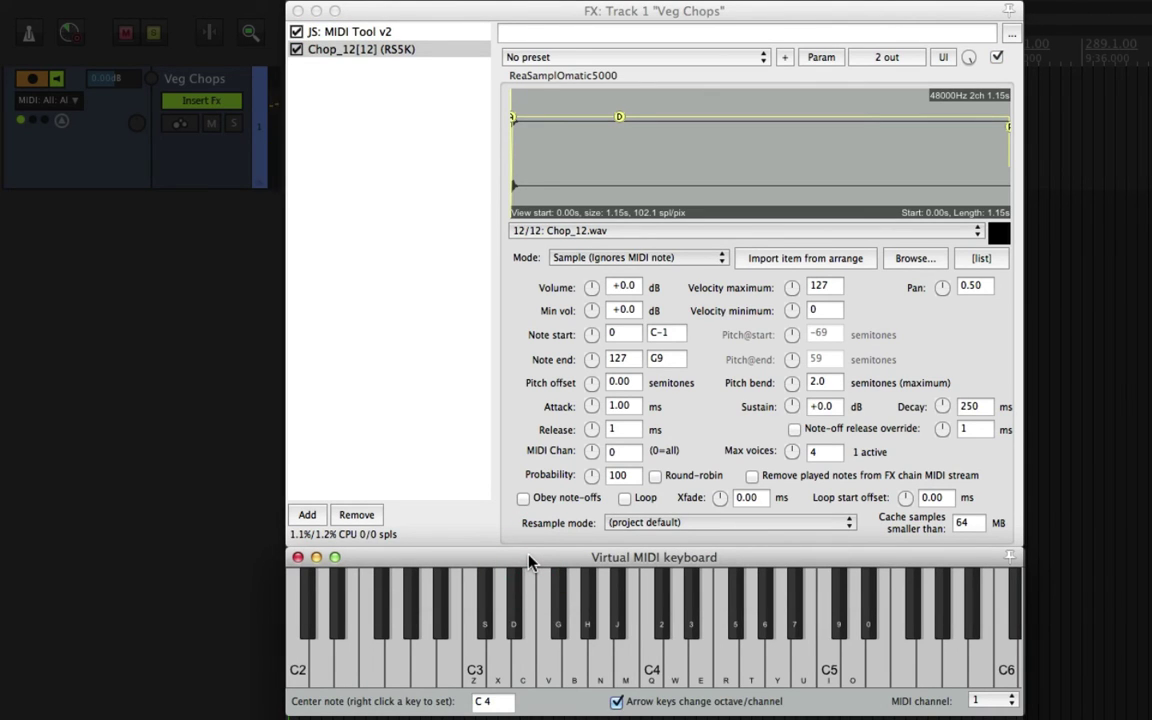
key(q)
key(q)
key(q)
key(q)
key(q)
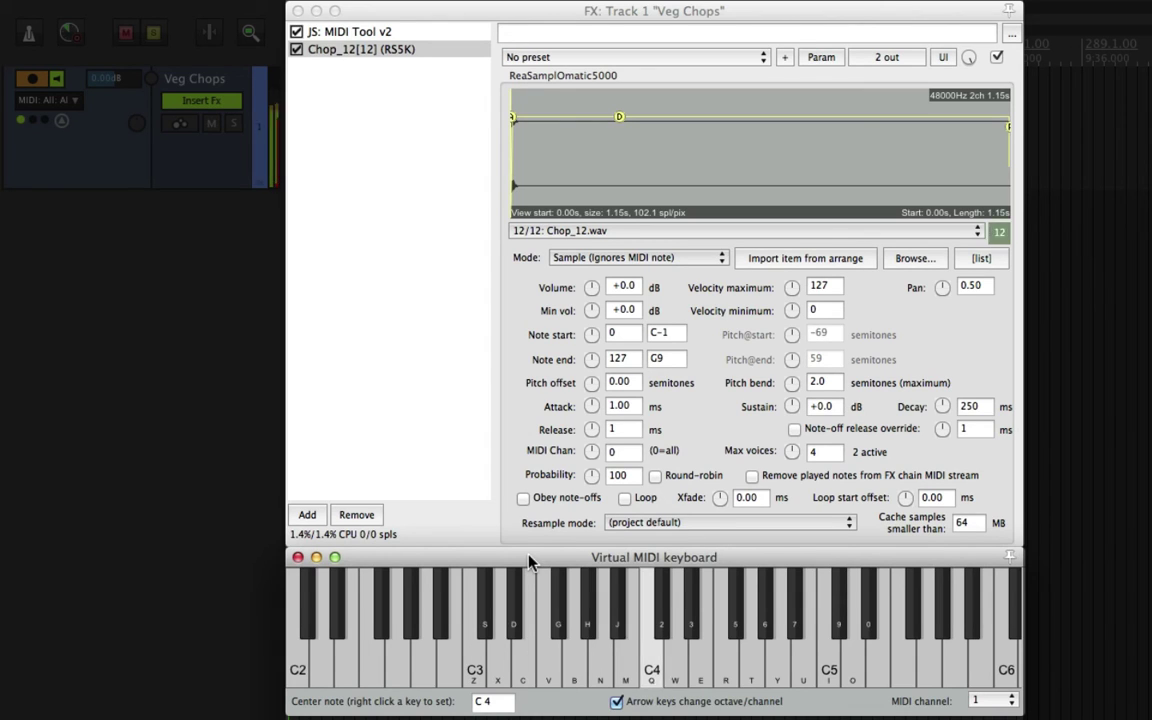
key(q)
key(q)
key(q)
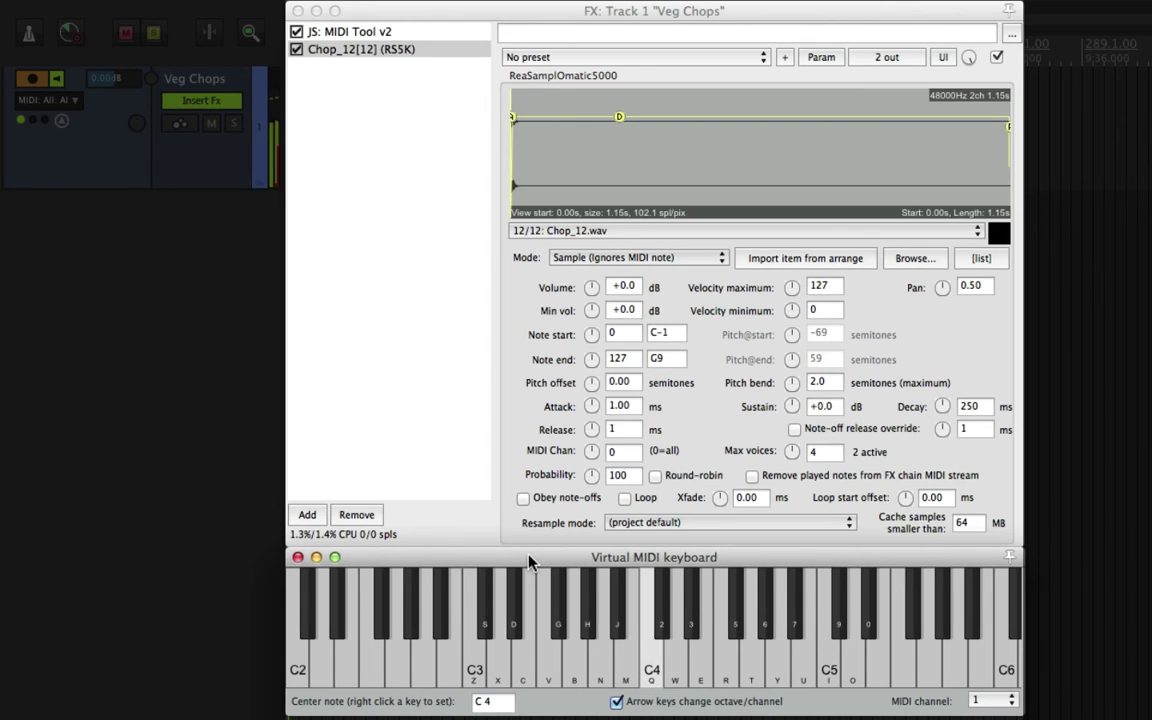
key(q)
key(q)
key(q)
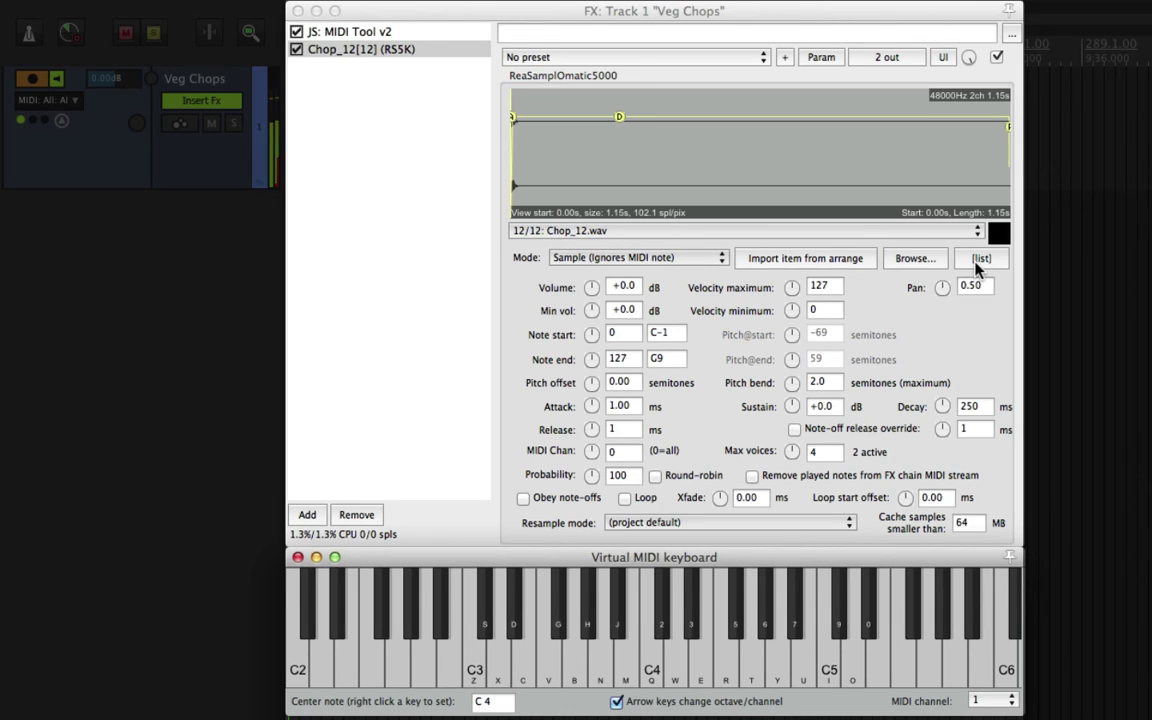
key(q)
key(q)
key(q)
key(q)
key(q)
Check the twelve chops in the list, then set Mode to Freely configurable shifted
click(977, 264)
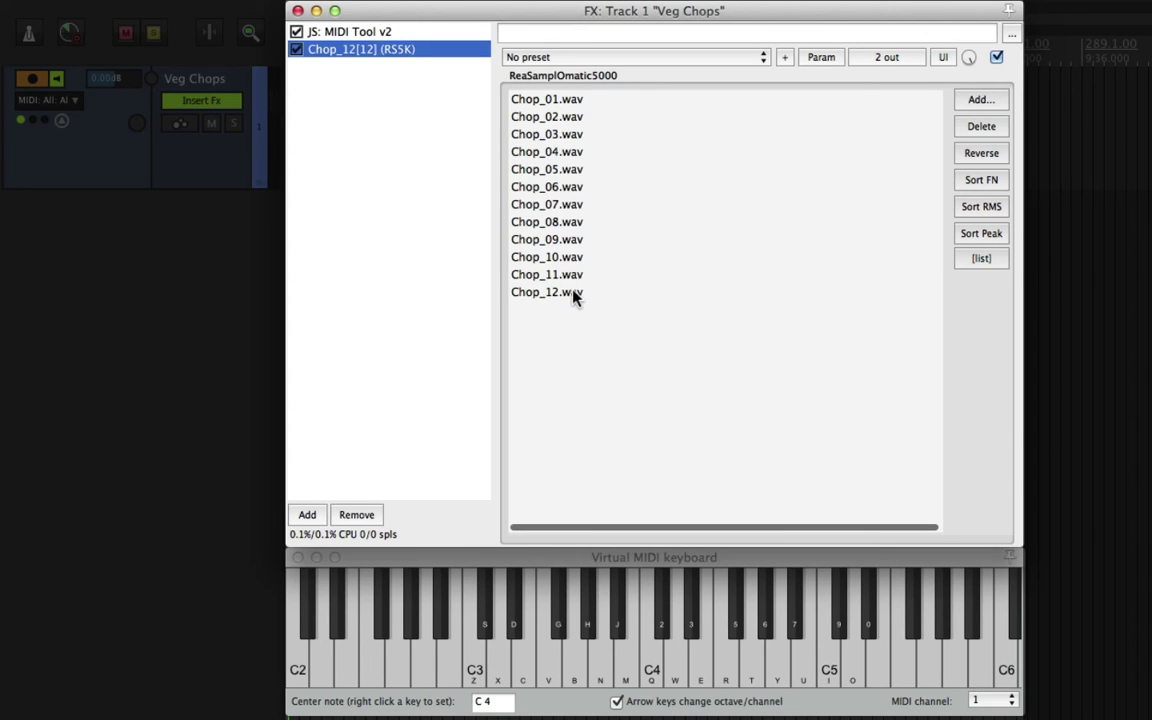
click(981, 258)
click(630, 257)
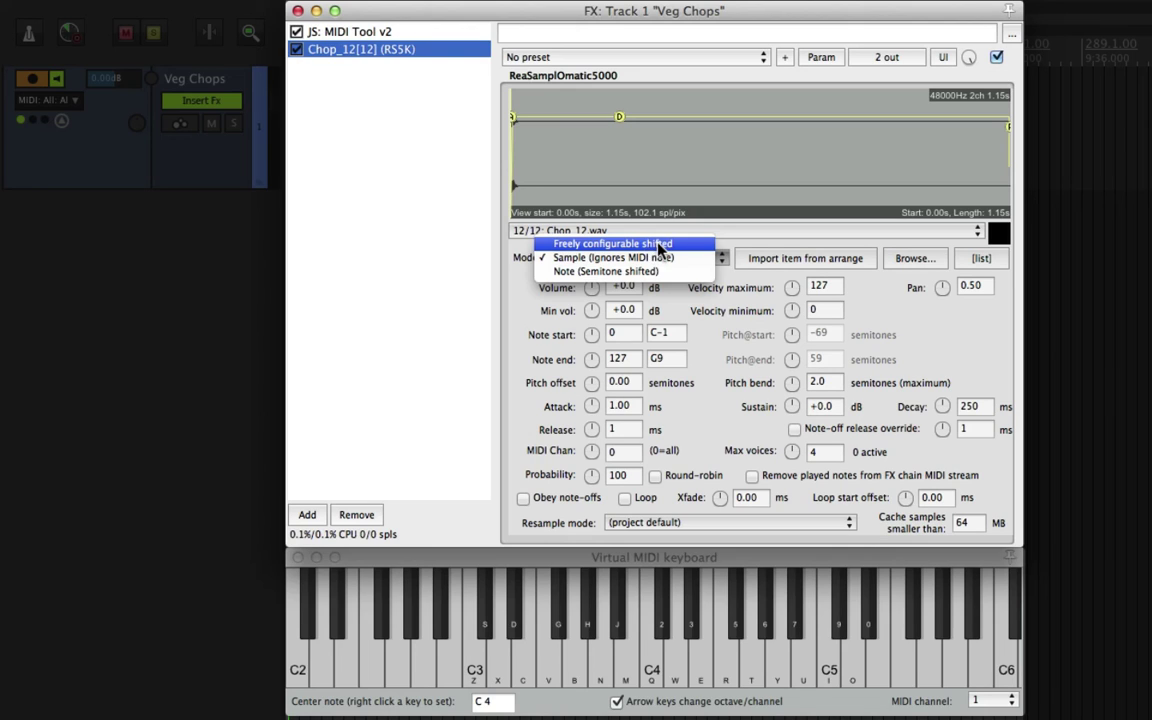
click(659, 244)
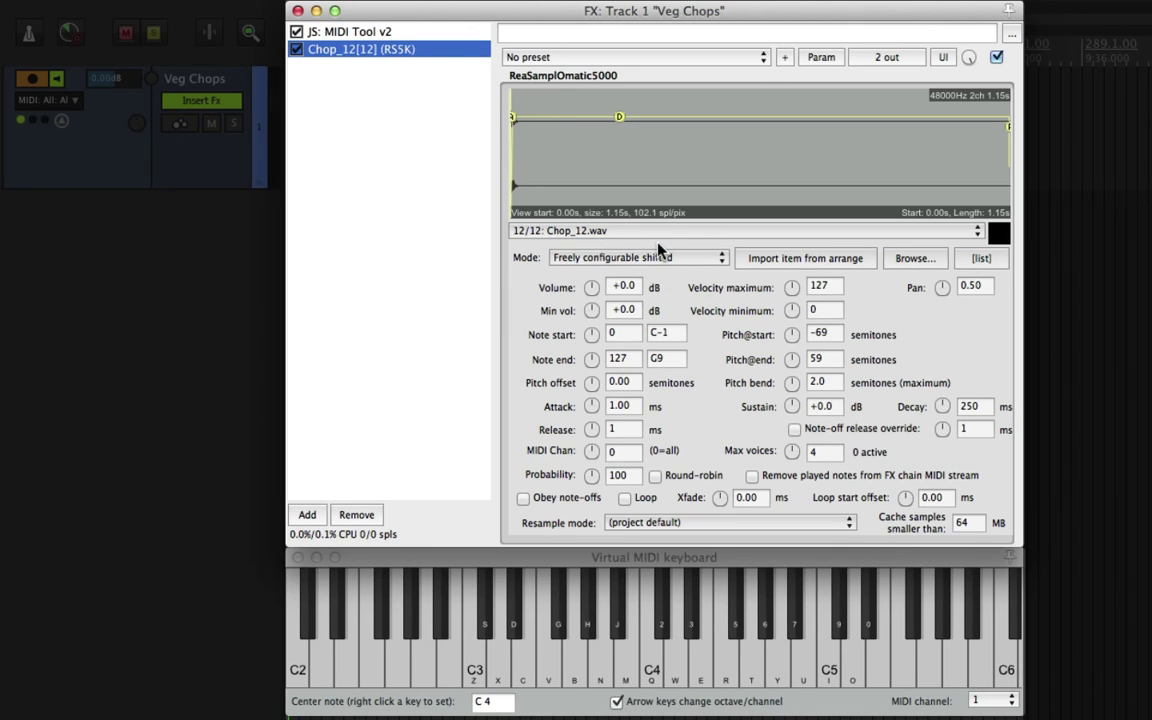
Set Pitch@start to -7 and Pitch@end to 7 semitones
click(830, 335)
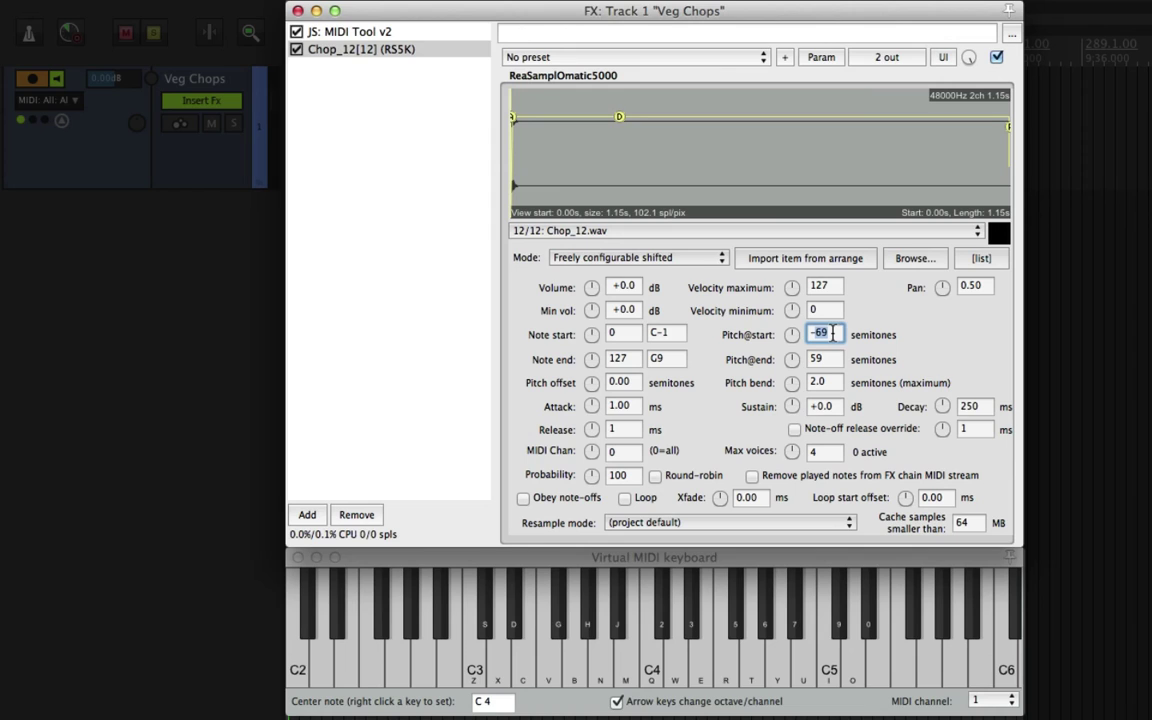
text(-7)
click(822, 359)
text(7)
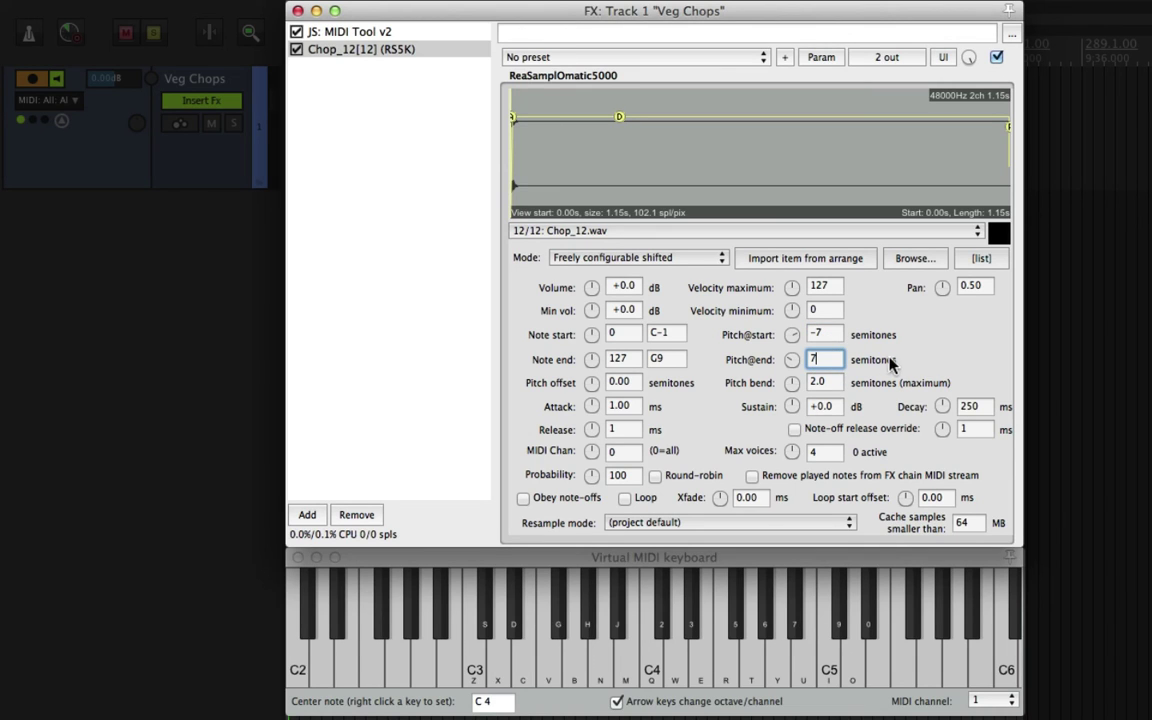
click(695, 563)
key(q)
key(q)
key(q)
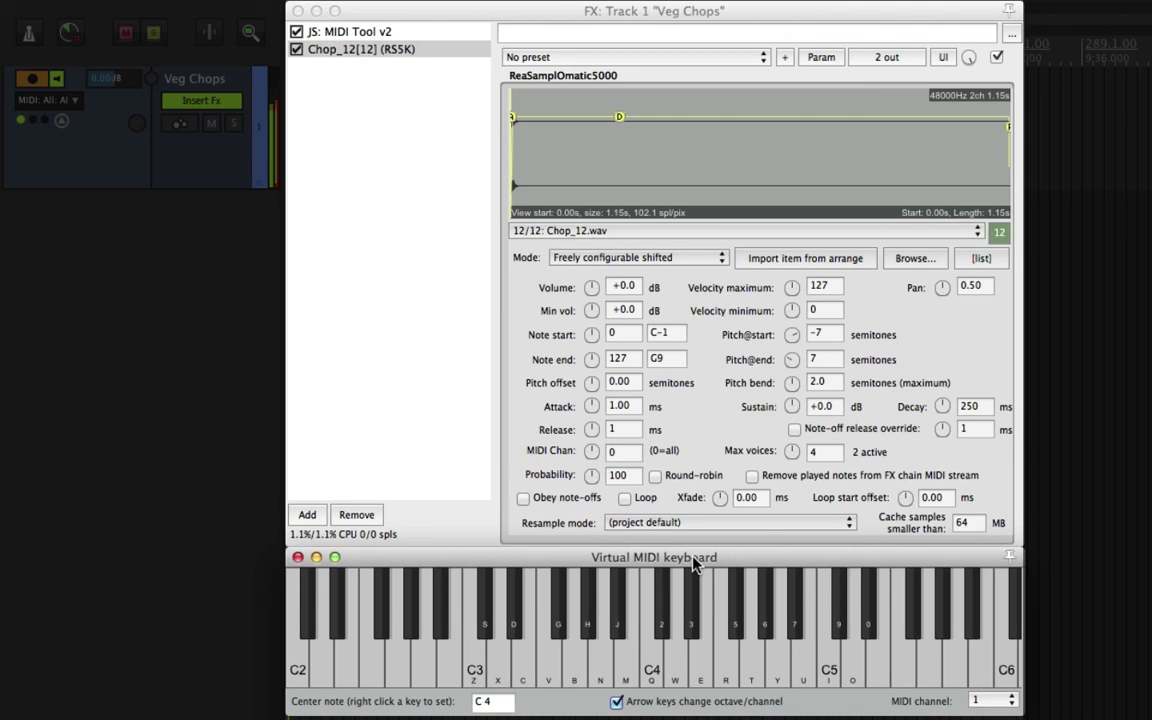
key(q)
key(q)
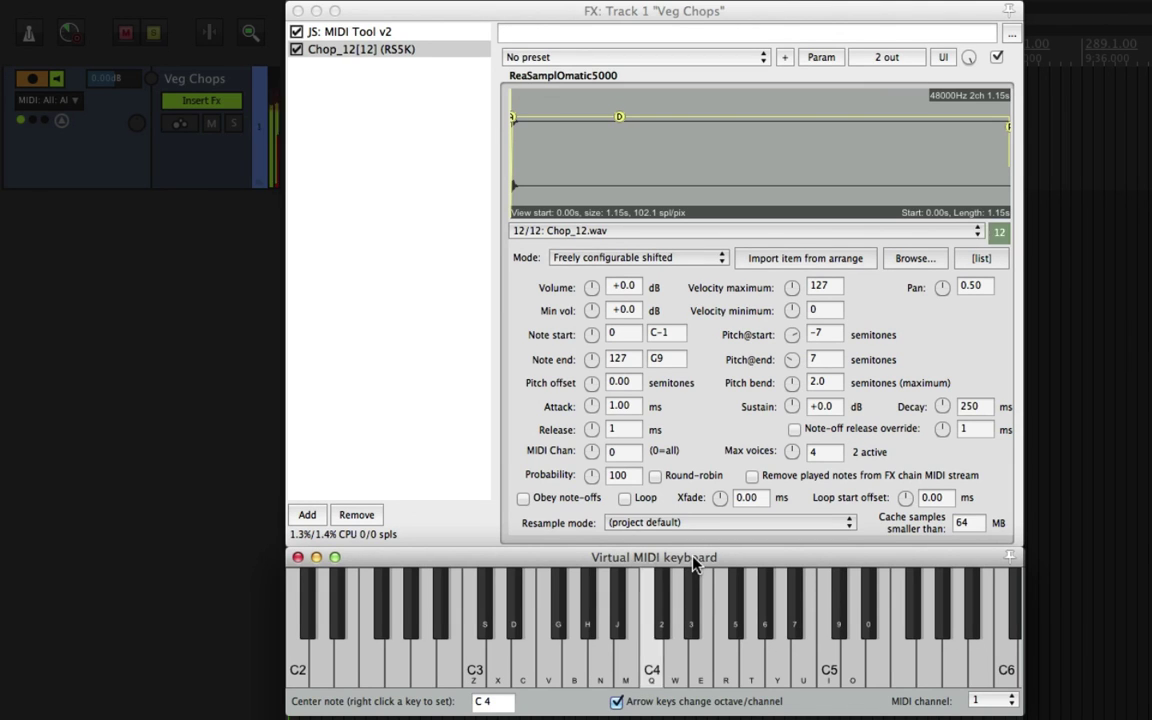
key(q)
key(q)
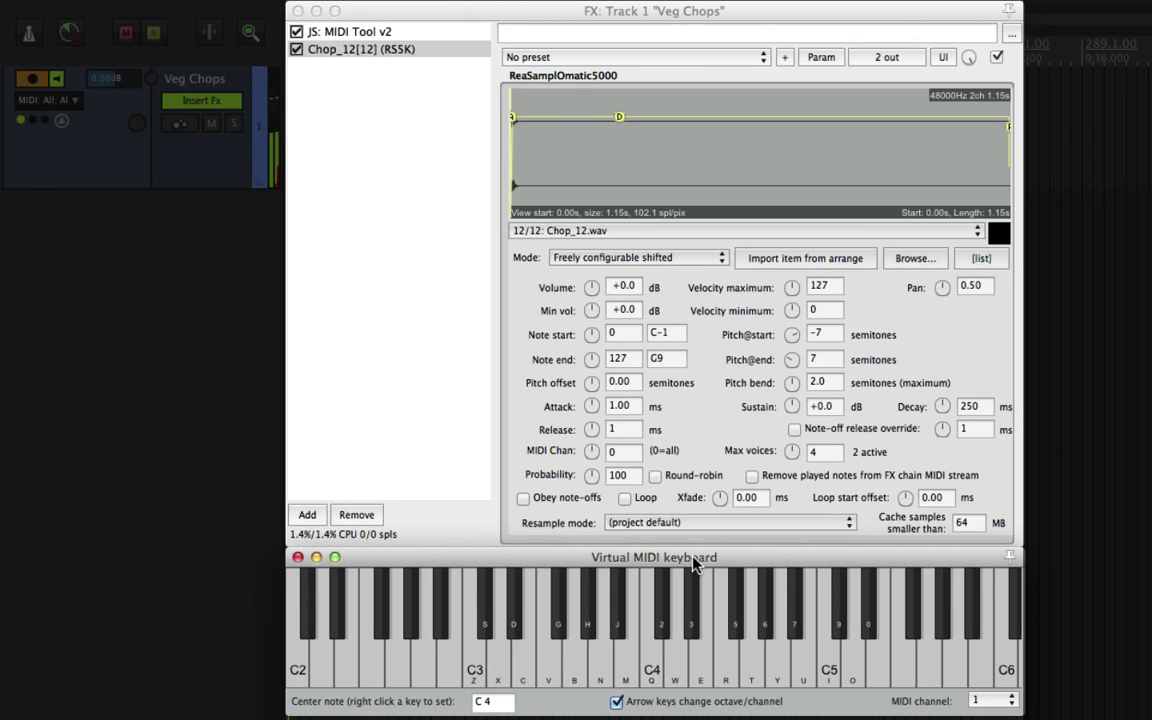
key(q)
key(q)
key(q)
key(q)
key(q)
key(q)
key(q)
key(q)
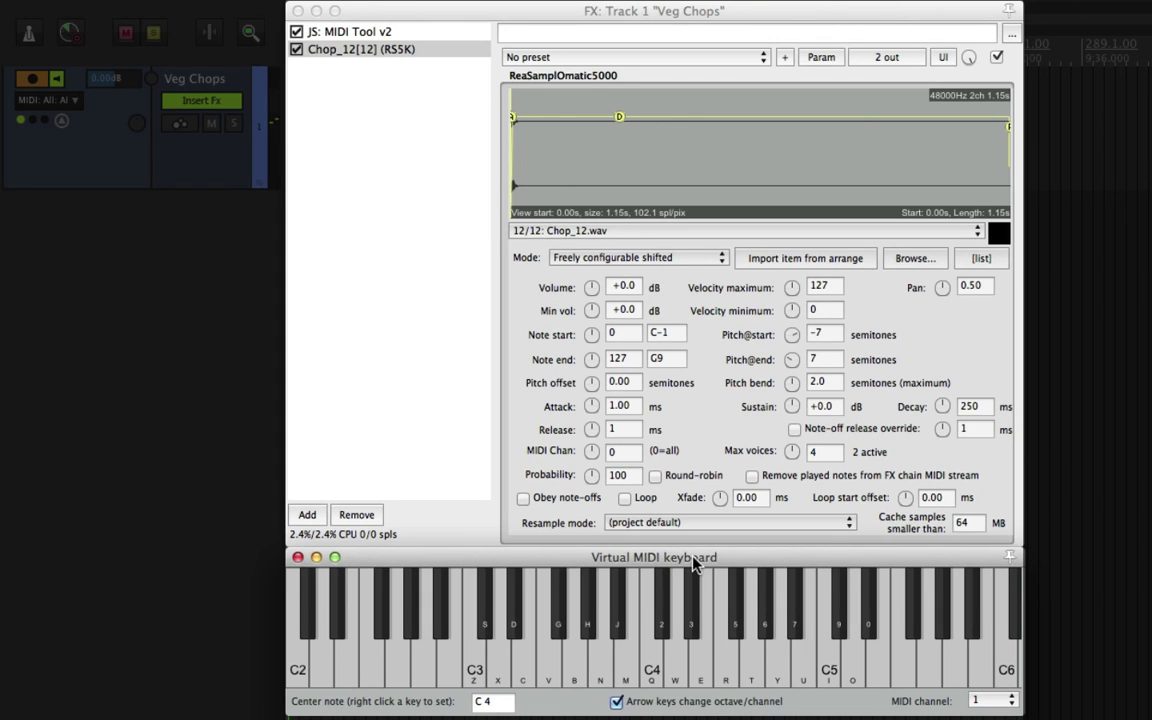